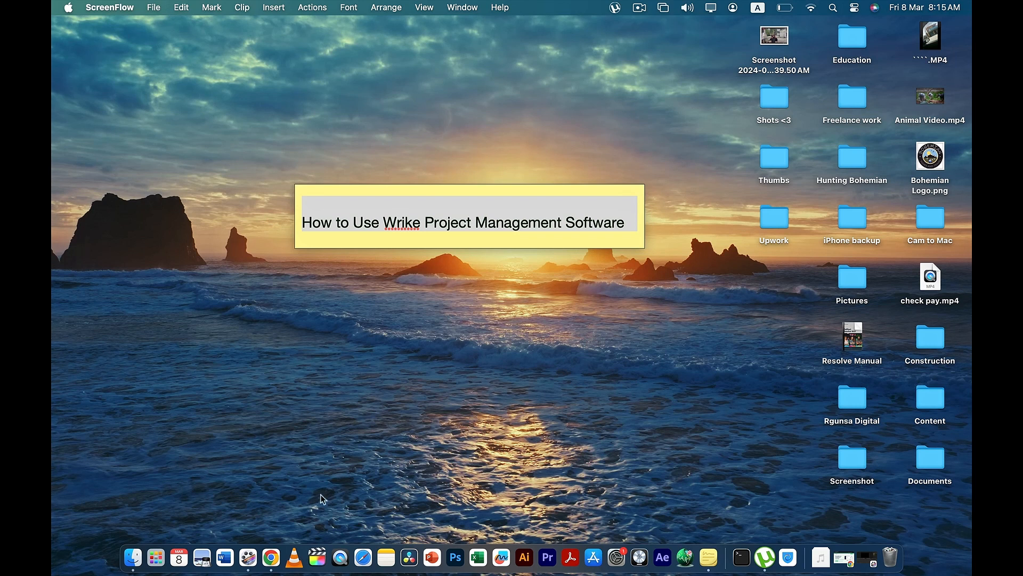
Switch to Chrome and sign up for the free Wrike trial from the homepage with the account's e-mail address.
{"action": "left_click", "coordinate": [276, 548]}
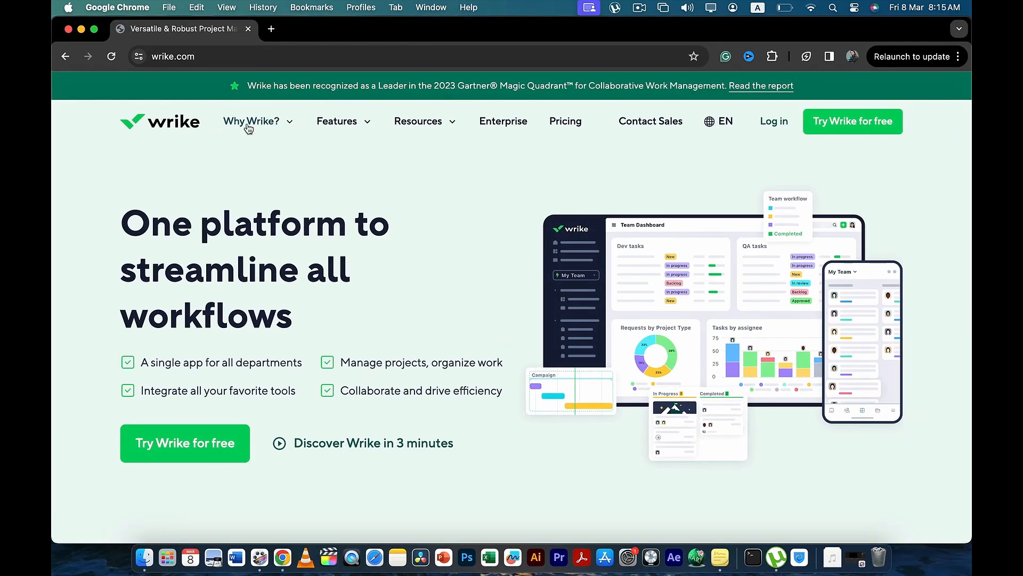
{"action": "left_click", "coordinate": [838, 132]}
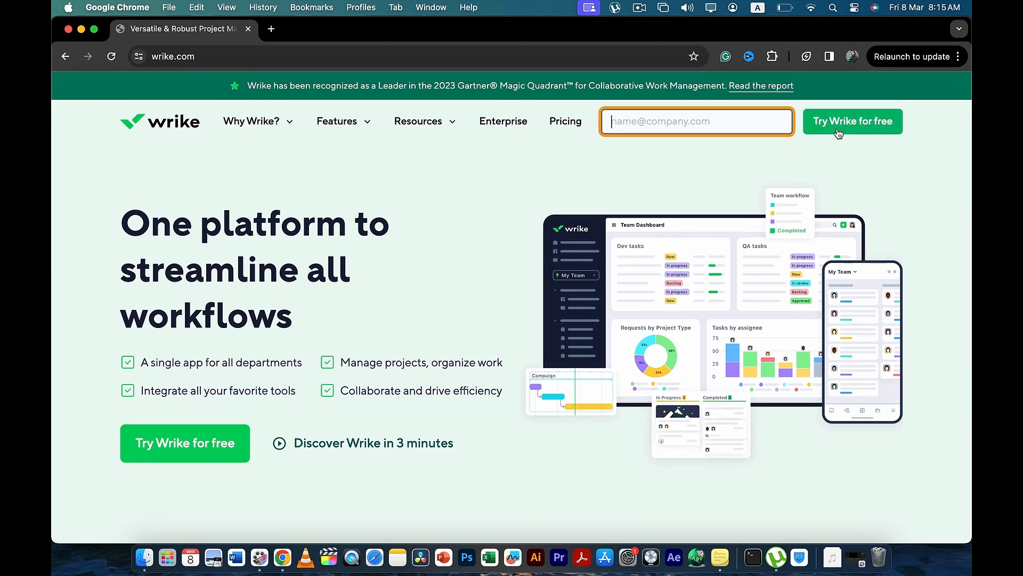
{"action": "left_click", "coordinate": [734, 125]}
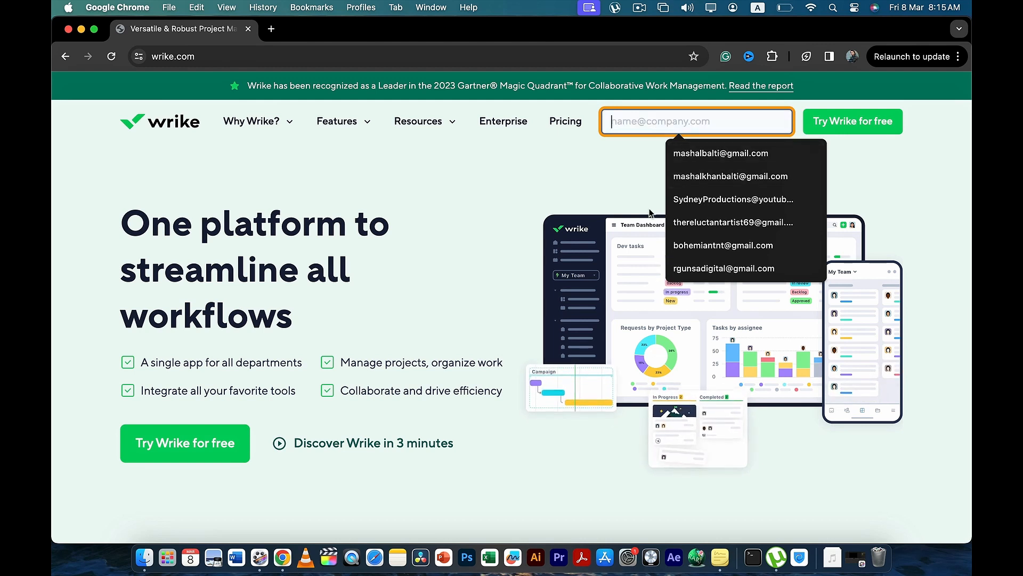
{"action": "left_click", "coordinate": [678, 245]}
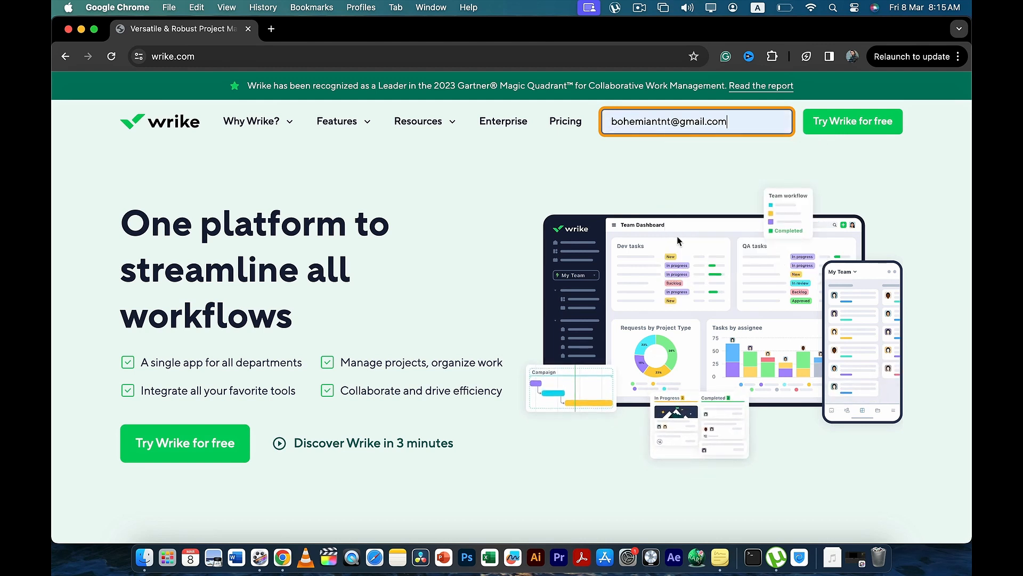
{"action": "left_click", "coordinate": [840, 122]}
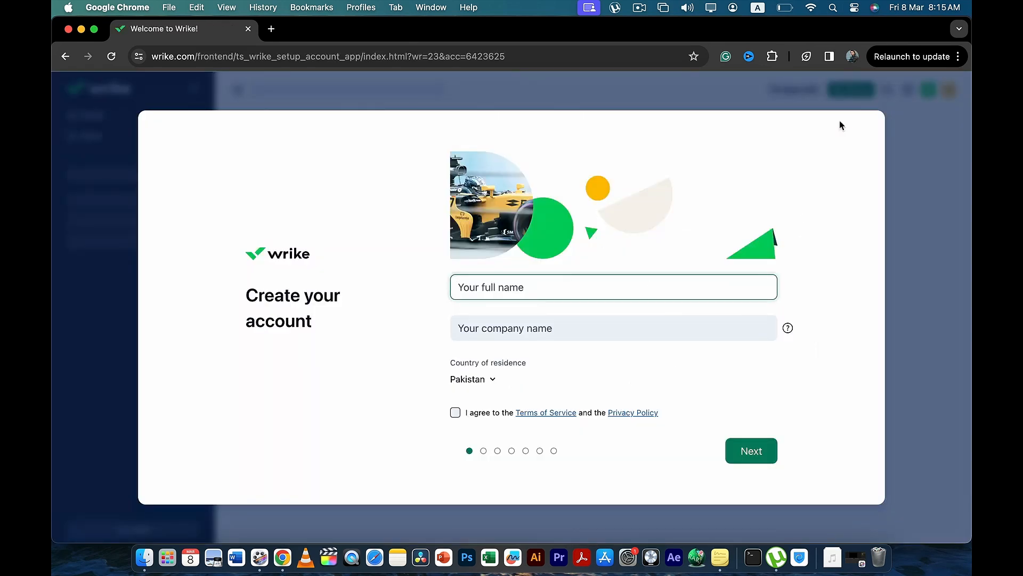
Enter the full name and the company name Bohemian Tours, agree to the terms, and continue the account setup.
{"action": "key", "text": "Caps_Lock"}
{"action": "type", "text": "M"}
{"action": "left_click", "coordinate": [659, 328]}
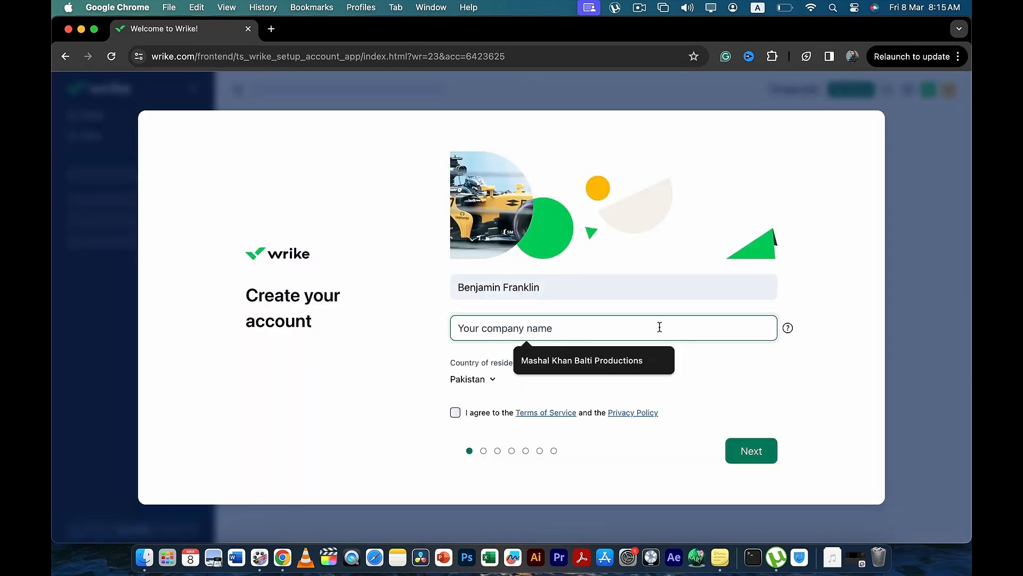
{"action": "type", "text": "Bo"}
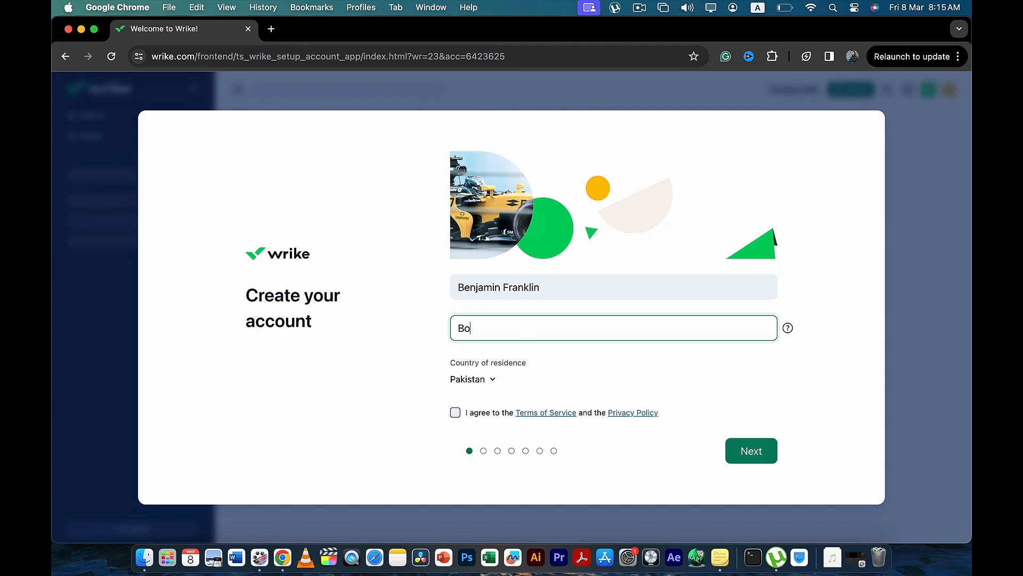
{"action": "type", "text": "hemia"}
{"action": "type", "text": "n Tours"}
{"action": "left_click", "coordinate": [455, 412]}
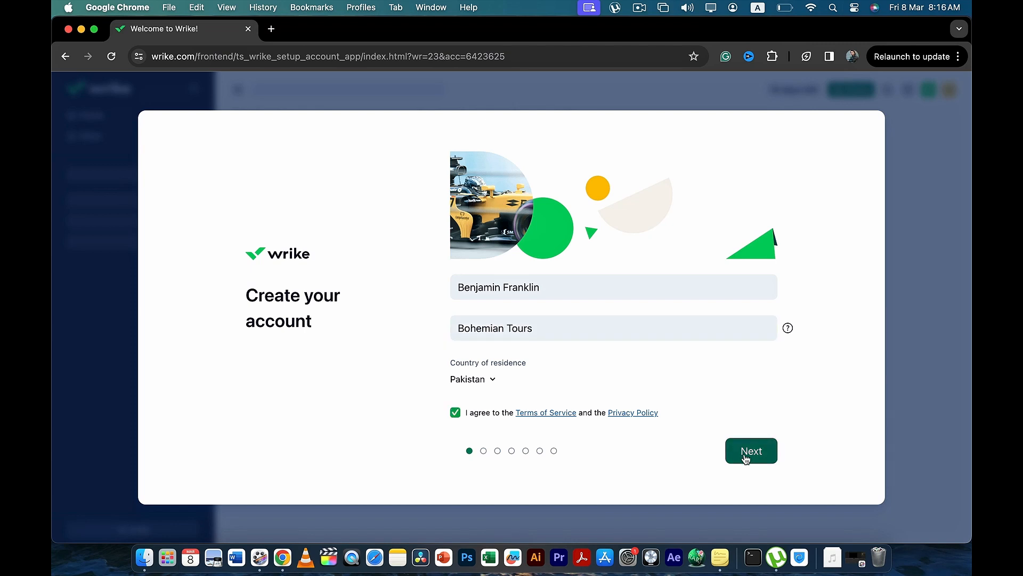
{"action": "left_click", "coordinate": [746, 457]}
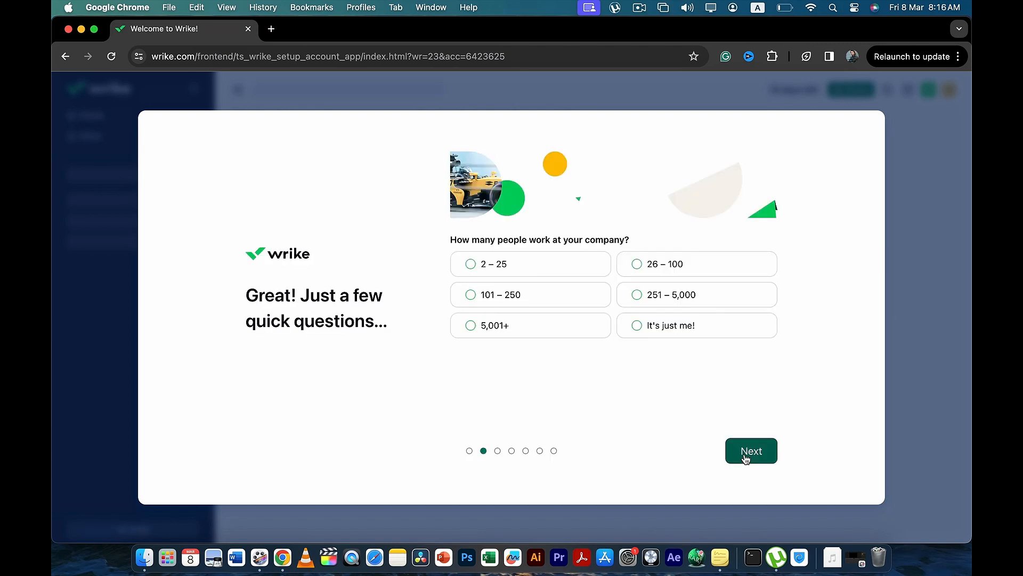
Choose 2 – 25 as the company size and Sales as the team or department.
{"action": "left_click", "coordinate": [536, 272]}
{"action": "left_click", "coordinate": [747, 451]}
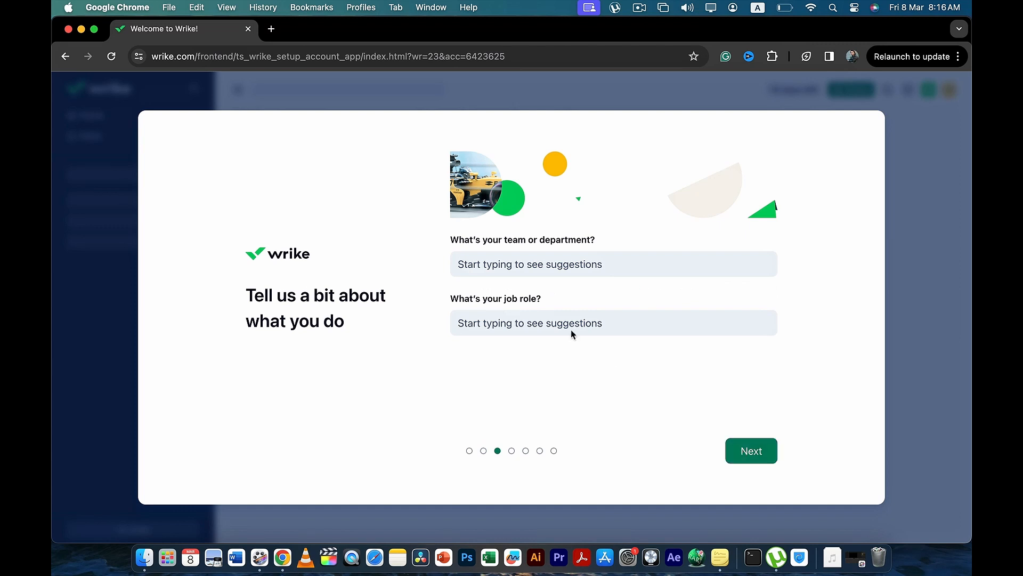
{"action": "left_click", "coordinate": [515, 263]}
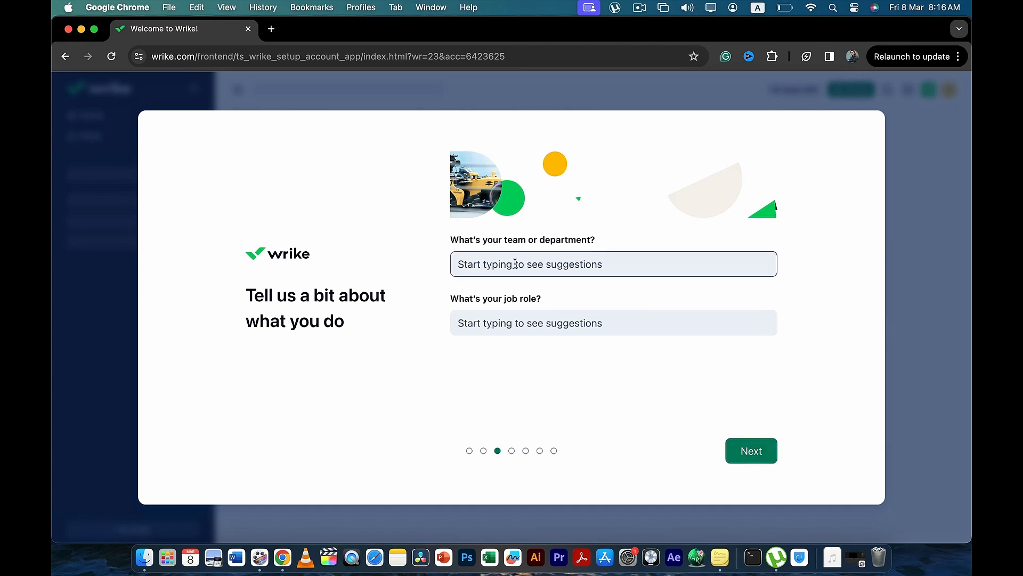
{"action": "left_click", "coordinate": [515, 263]}
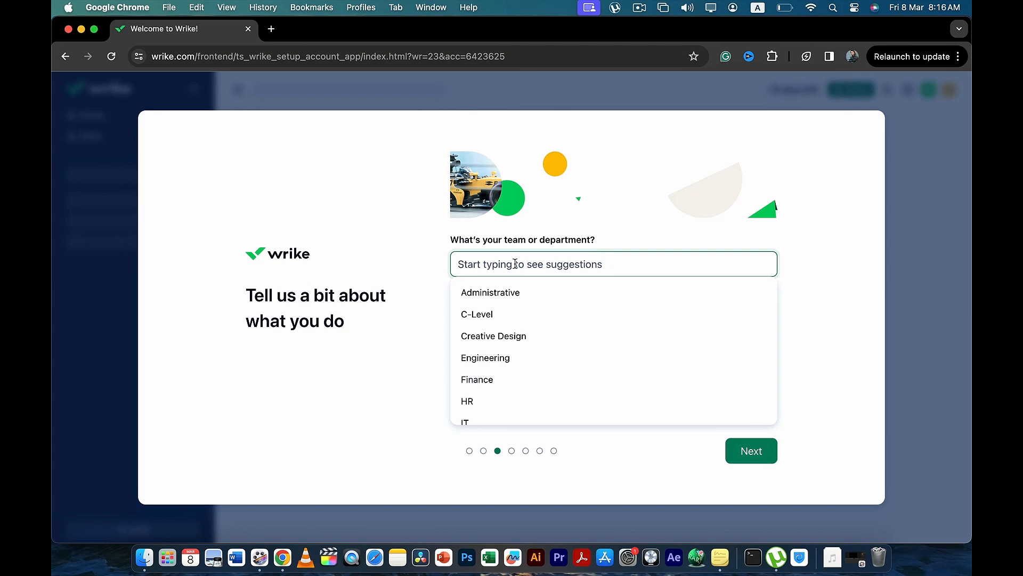
{"action": "scroll", "coordinate": [526, 359], "scroll_direction": "down", "scroll_amount": 3}
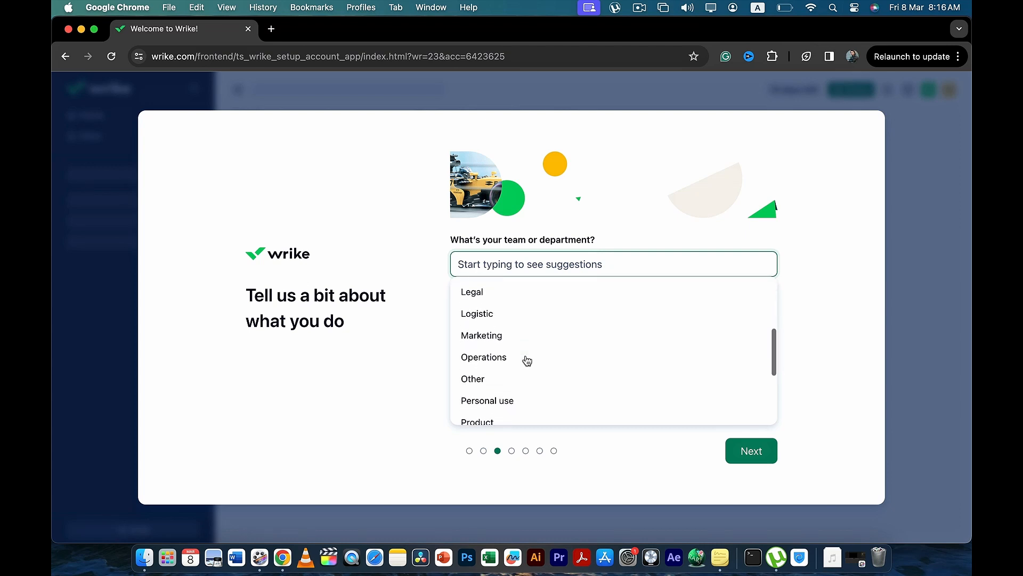
{"action": "scroll", "coordinate": [525, 360], "scroll_direction": "down", "scroll_amount": 2}
{"action": "scroll", "coordinate": [487, 373], "scroll_direction": "down", "scroll_amount": 1}
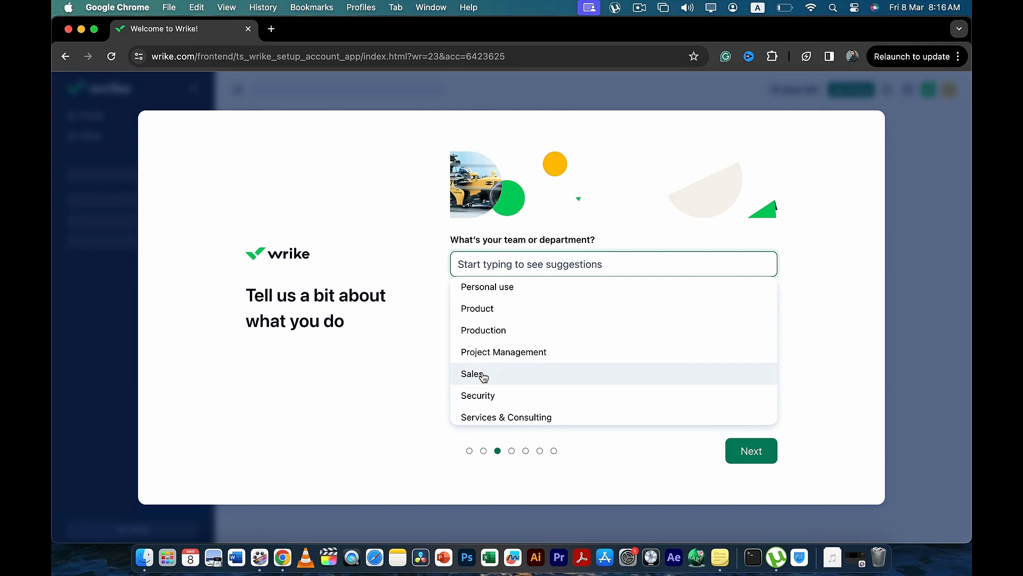
{"action": "left_click", "coordinate": [483, 377]}
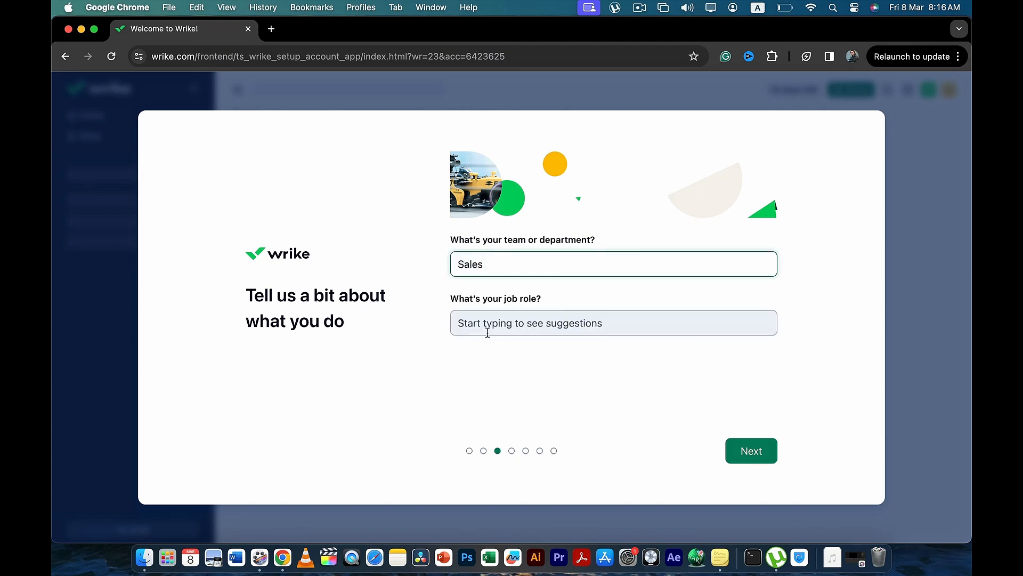
Set the job role to Sales Manager and submit the answers about the work done.
{"action": "left_click", "coordinate": [491, 330]}
{"action": "type", "text": "Sa"}
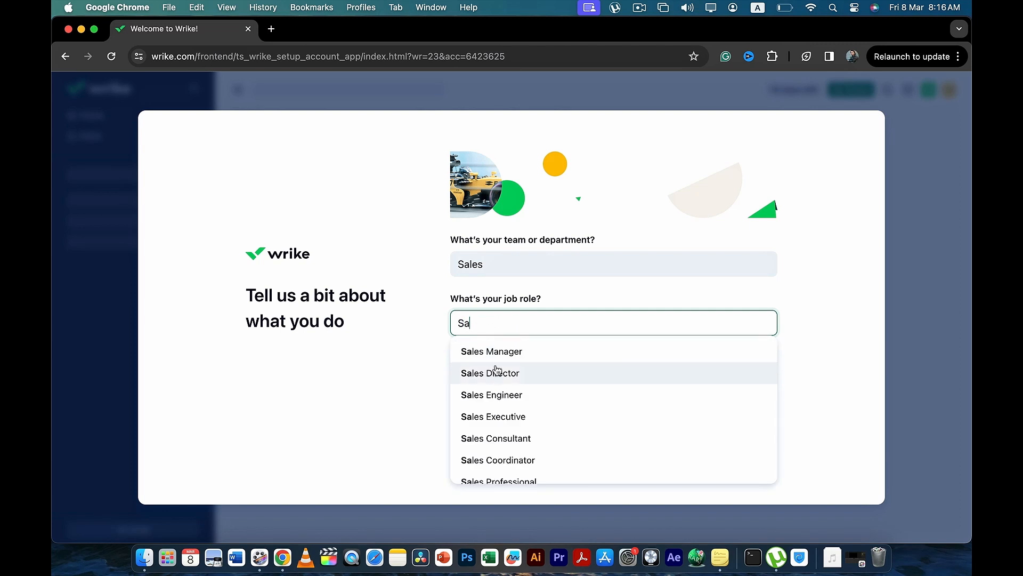
{"action": "left_click", "coordinate": [495, 351]}
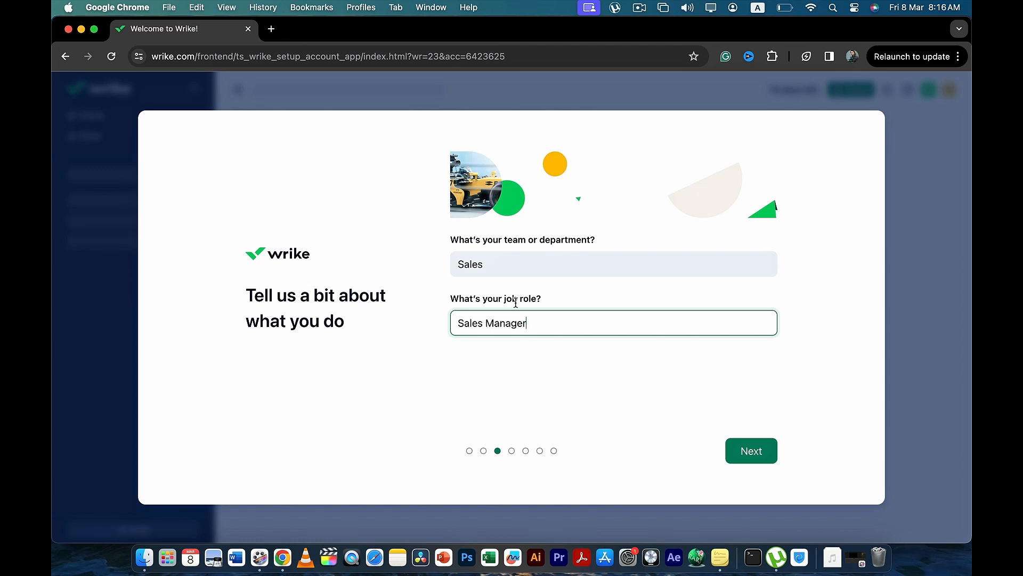
{"action": "left_click", "coordinate": [753, 451]}
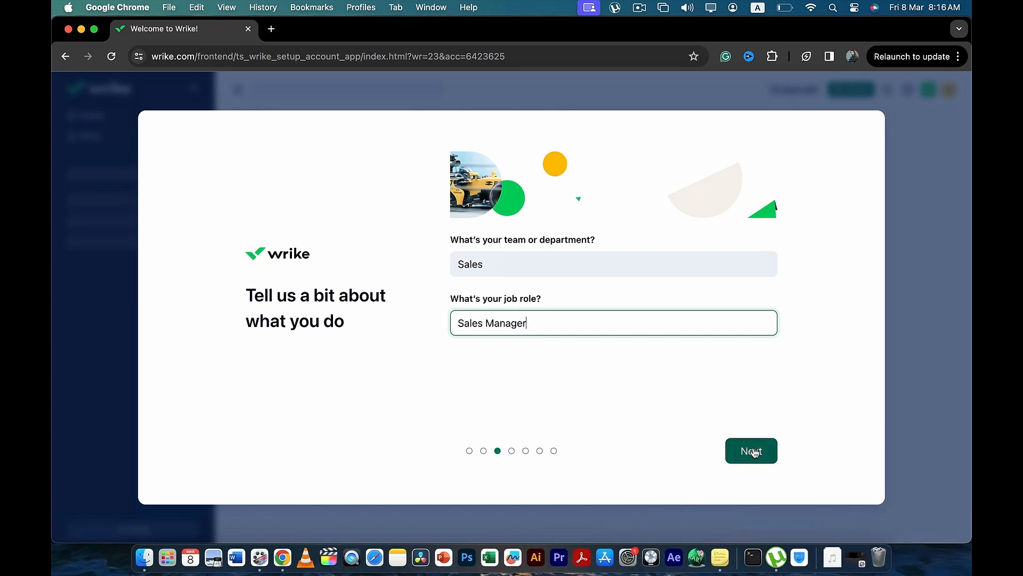
Name the first project Campaign and finish the setup with the default tasks and layout, without inviting any team members.
{"action": "type", "text": "Camp"}
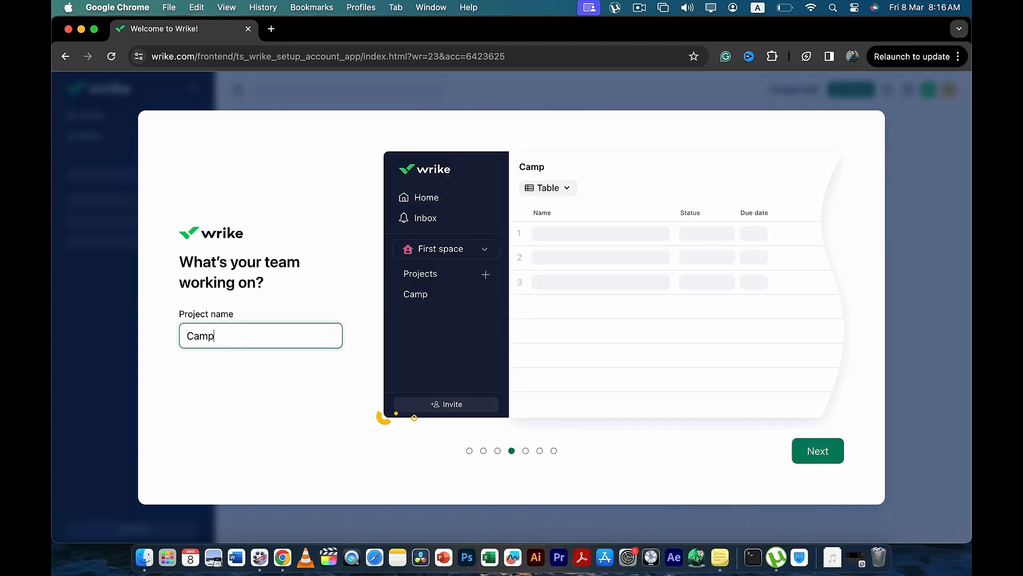
{"action": "type", "text": "aign"}
{"action": "left_click", "coordinate": [843, 457]}
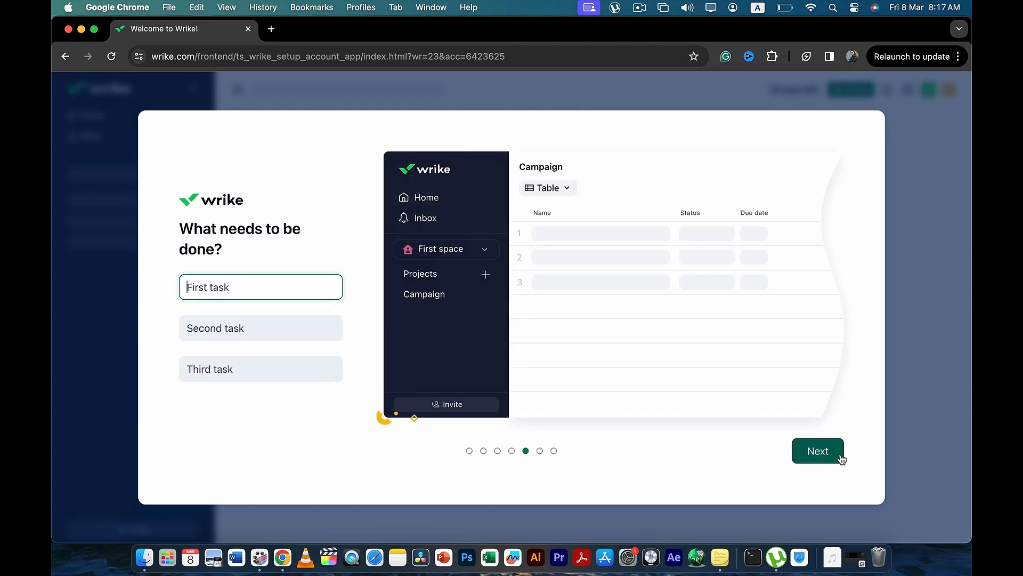
{"action": "left_click", "coordinate": [841, 458]}
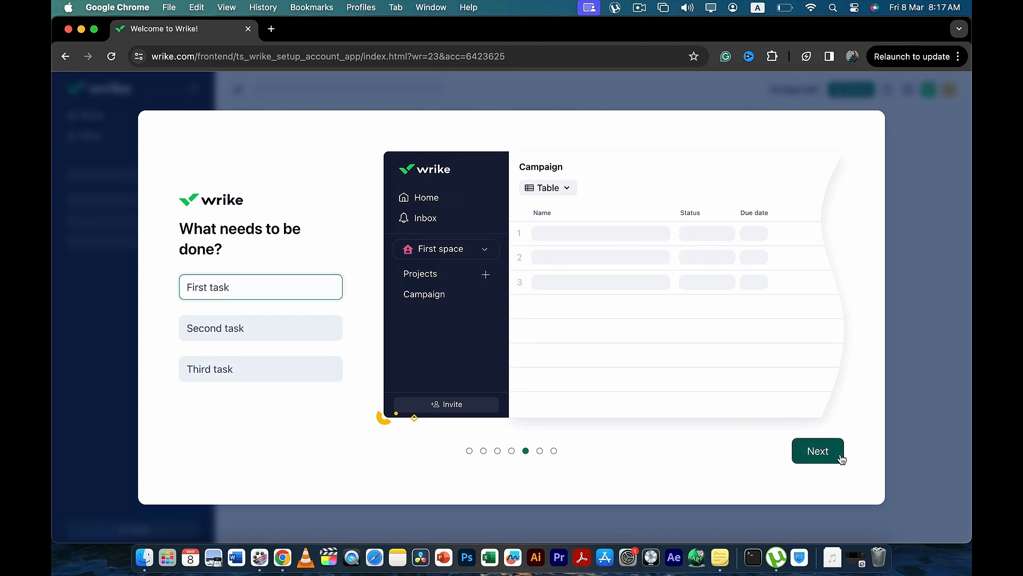
{"action": "left_click", "coordinate": [835, 456]}
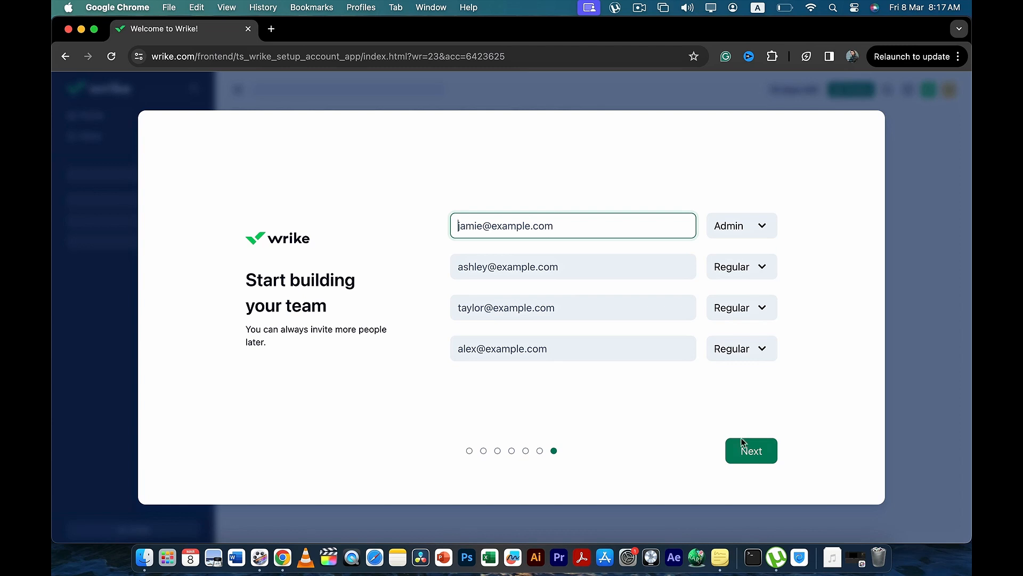
{"action": "left_click", "coordinate": [743, 446]}
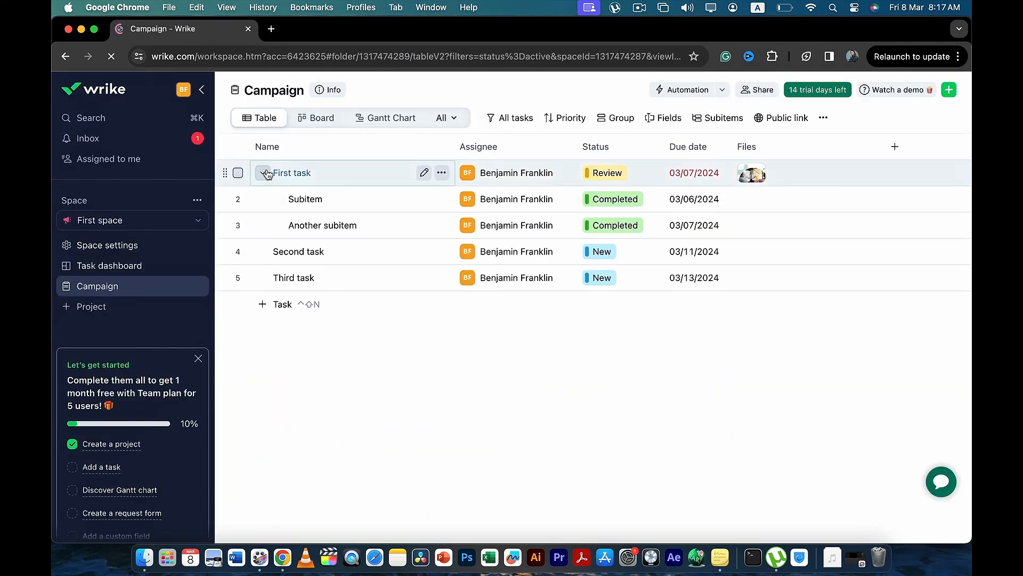
View the Campaign project as a board and a Gantt chart, check the other available views, and return to the Board view.
{"action": "left_click", "coordinate": [317, 118]}
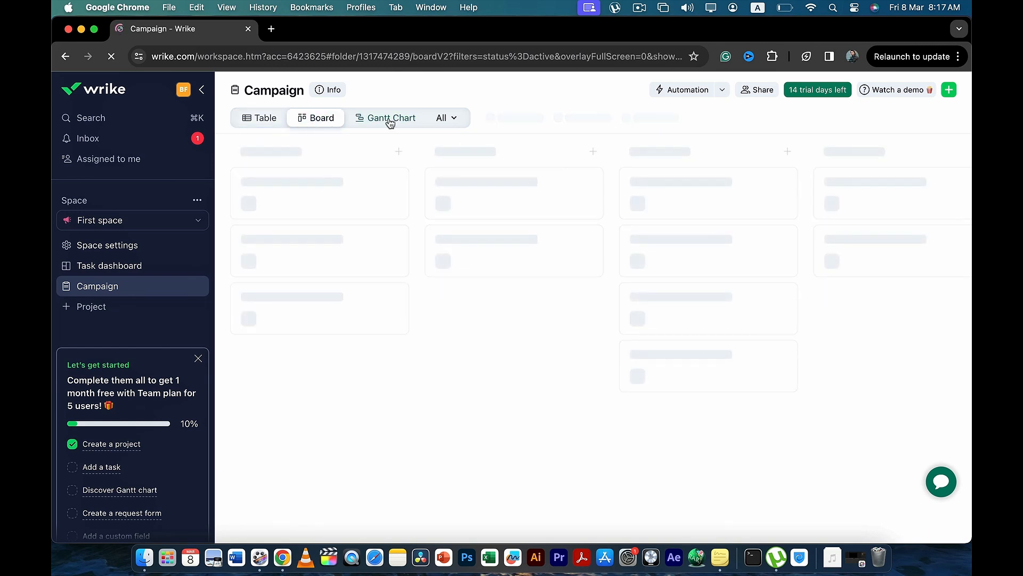
{"action": "left_click", "coordinate": [390, 120]}
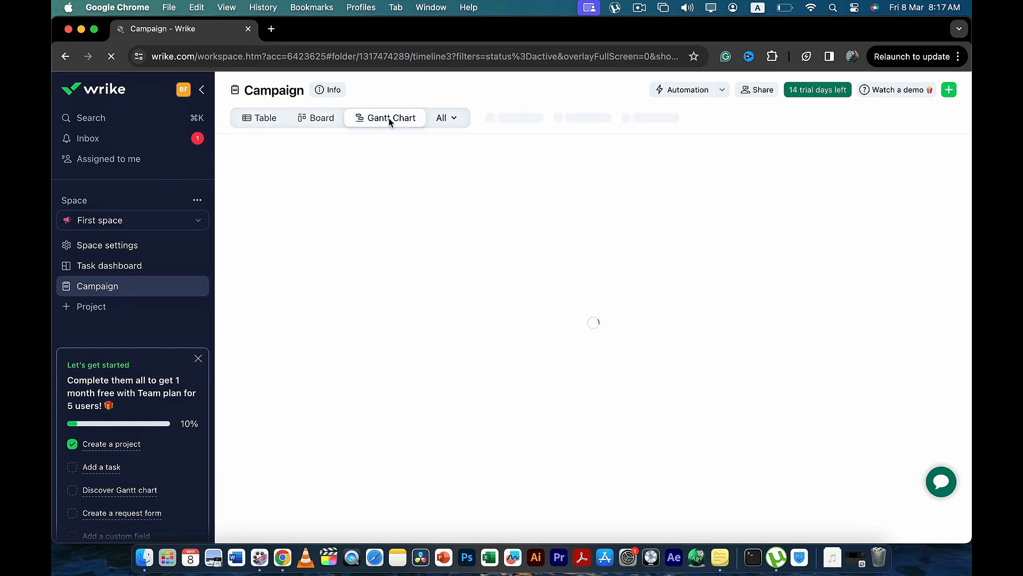
{"action": "left_click", "coordinate": [454, 120]}
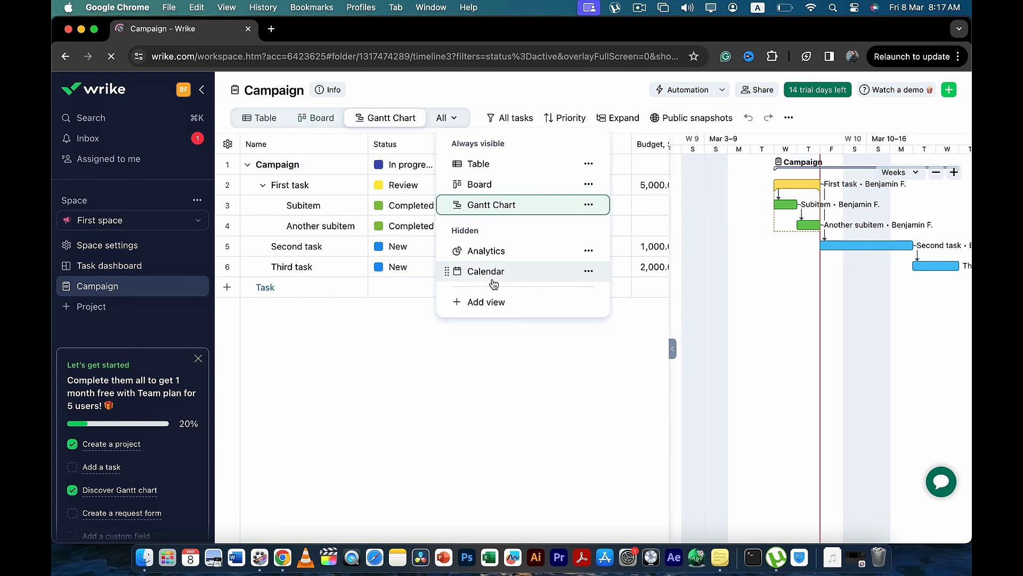
{"action": "left_click", "coordinate": [315, 124]}
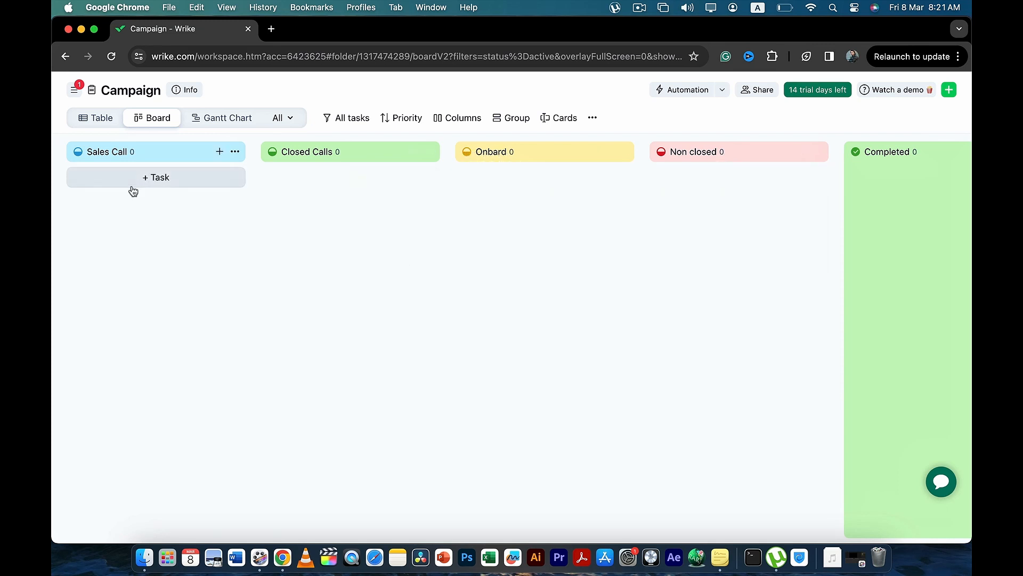
Add three tasks named Google, Apple and Facebook to the Sales Call column.
{"action": "left_click", "coordinate": [137, 181]}
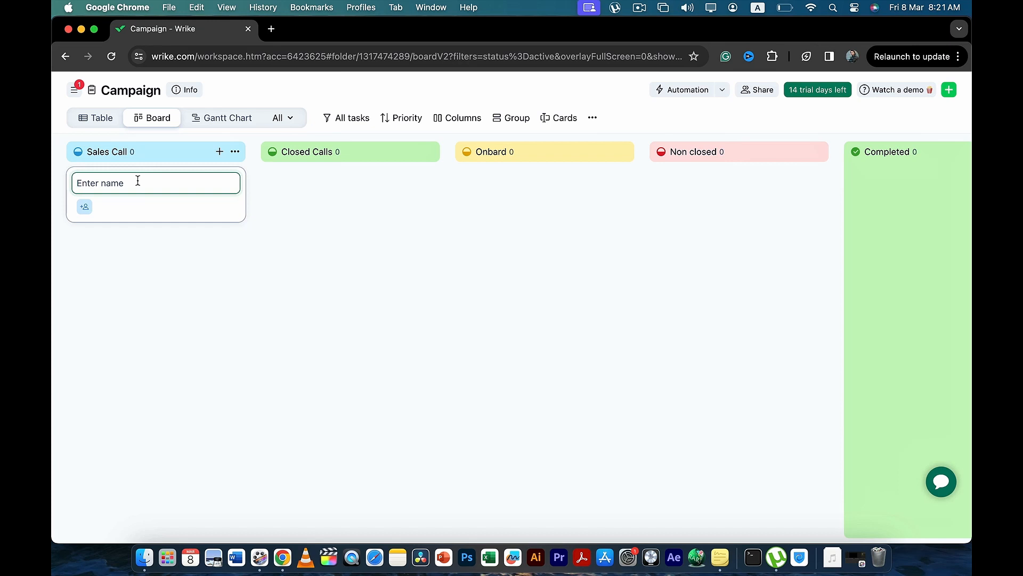
{"action": "type", "text": "Google"}
{"action": "left_click", "coordinate": [122, 260]}
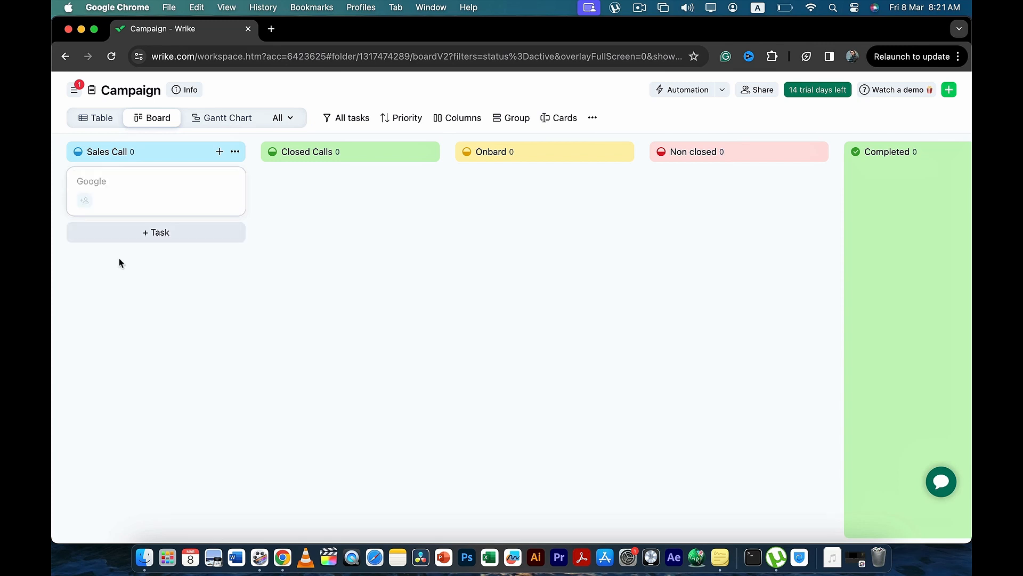
{"action": "left_click", "coordinate": [139, 235]}
{"action": "type", "text": "Apple"}
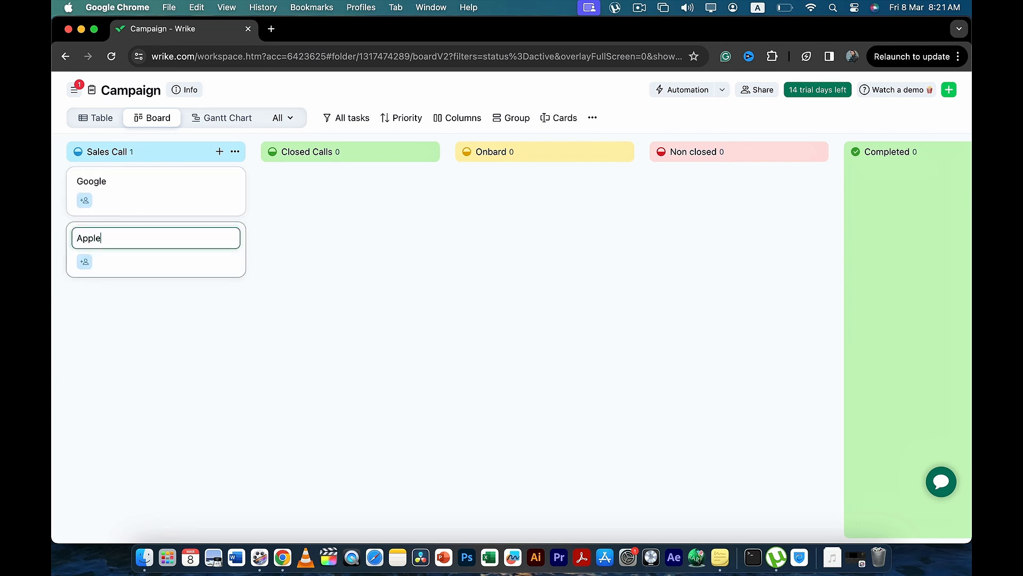
{"action": "left_click", "coordinate": [168, 357]}
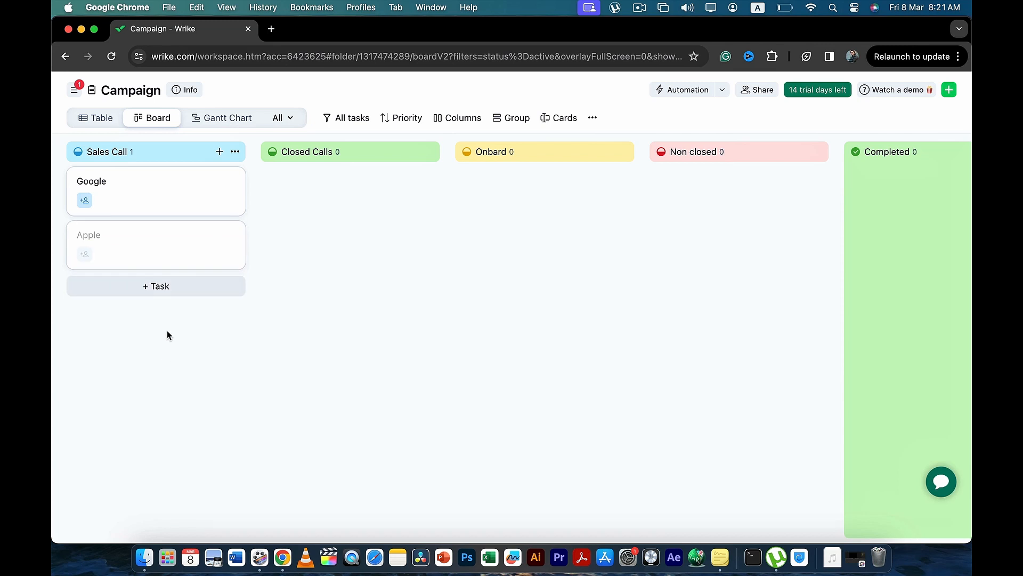
{"action": "left_click", "coordinate": [160, 287]}
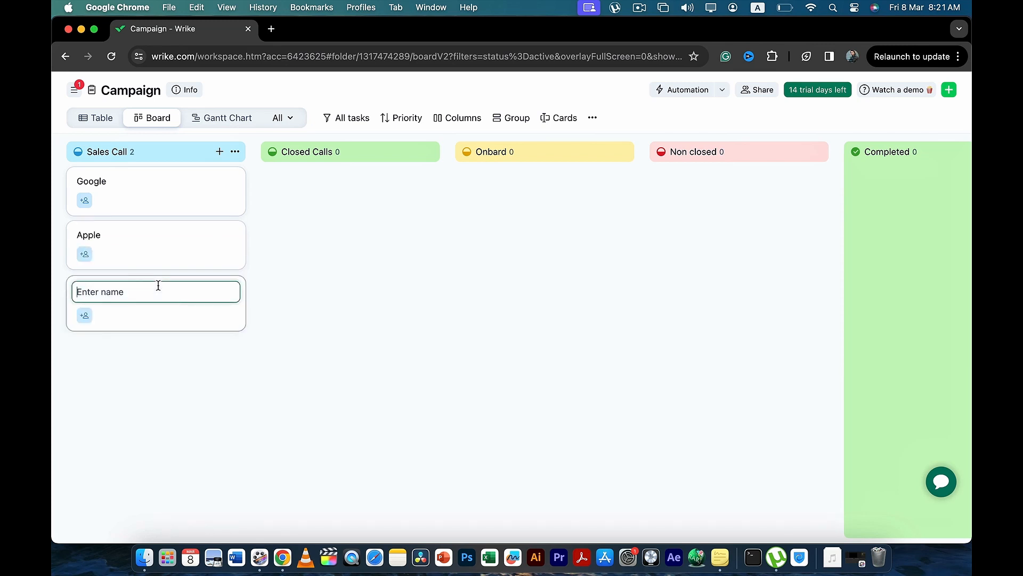
{"action": "type", "text": "Facebook"}
{"action": "left_click", "coordinate": [161, 412]}
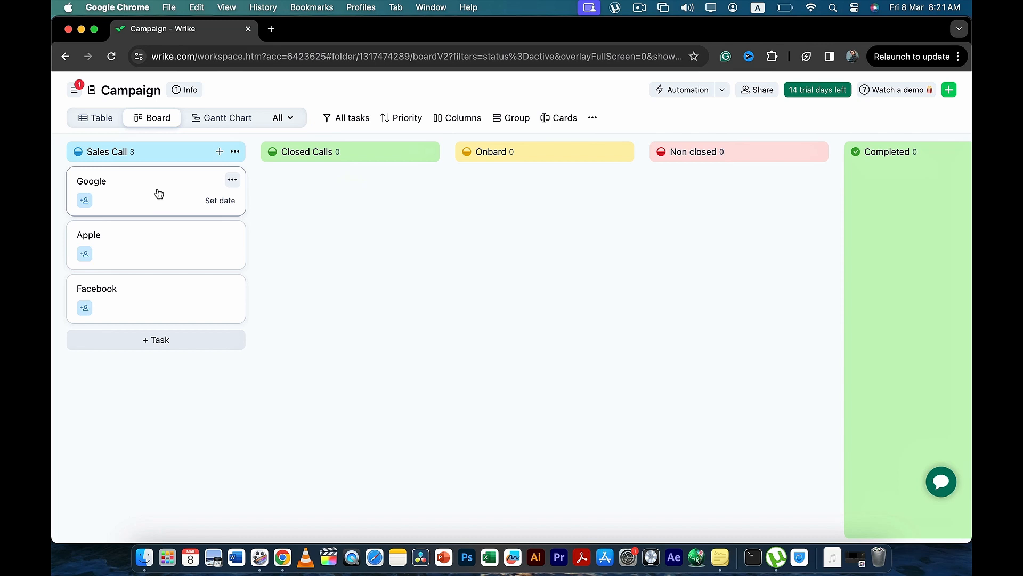
Move the Google task to the Closed Calls column and add a task named Tesla to the Sales Call column.
{"action": "left_click_drag", "start_coordinate": [158, 193], "coordinate": [373, 190]}
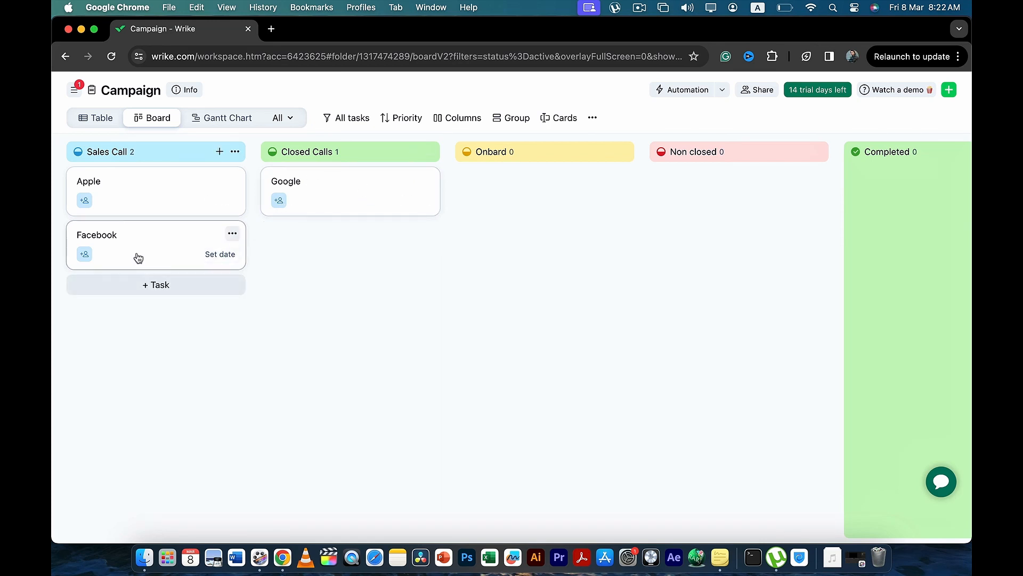
{"action": "left_click", "coordinate": [146, 283]}
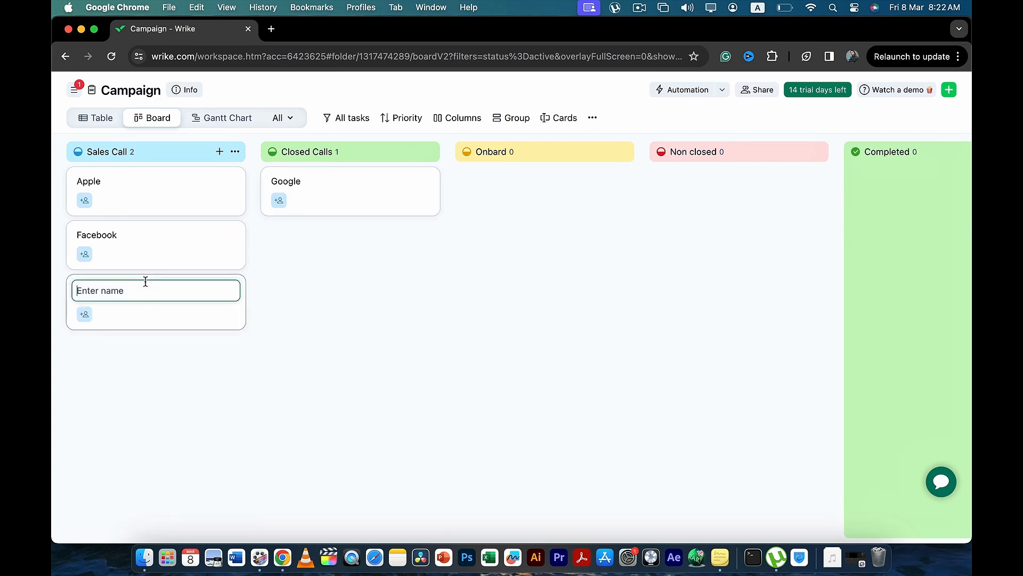
{"action": "type", "text": "Tesla"}
{"action": "left_click", "coordinate": [177, 400]}
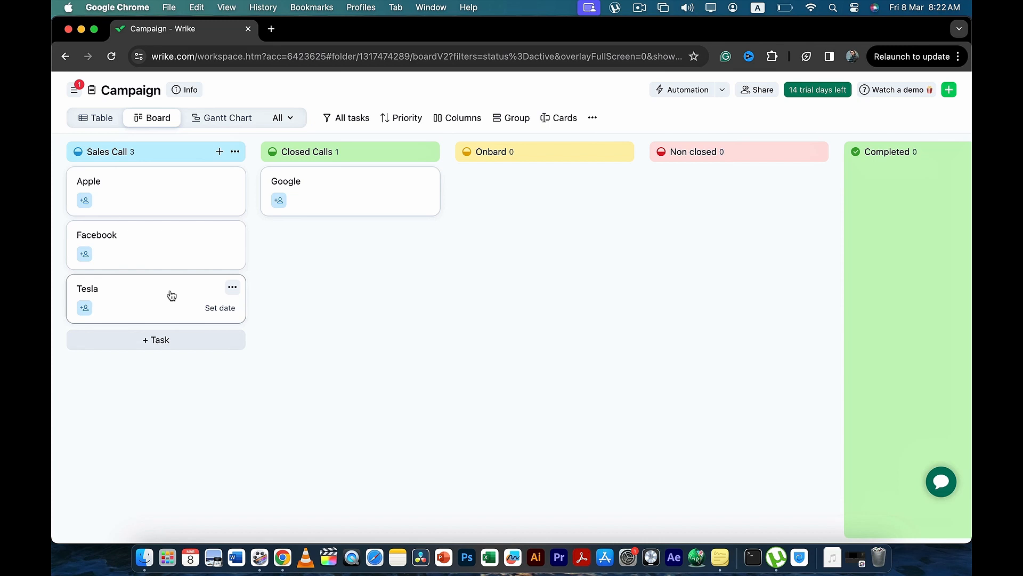
Move Tesla through Closed Calls to the Onbard column, and Facebook through Closed Calls to the Non closed column.
{"action": "left_click_drag", "start_coordinate": [171, 295], "coordinate": [349, 242]}
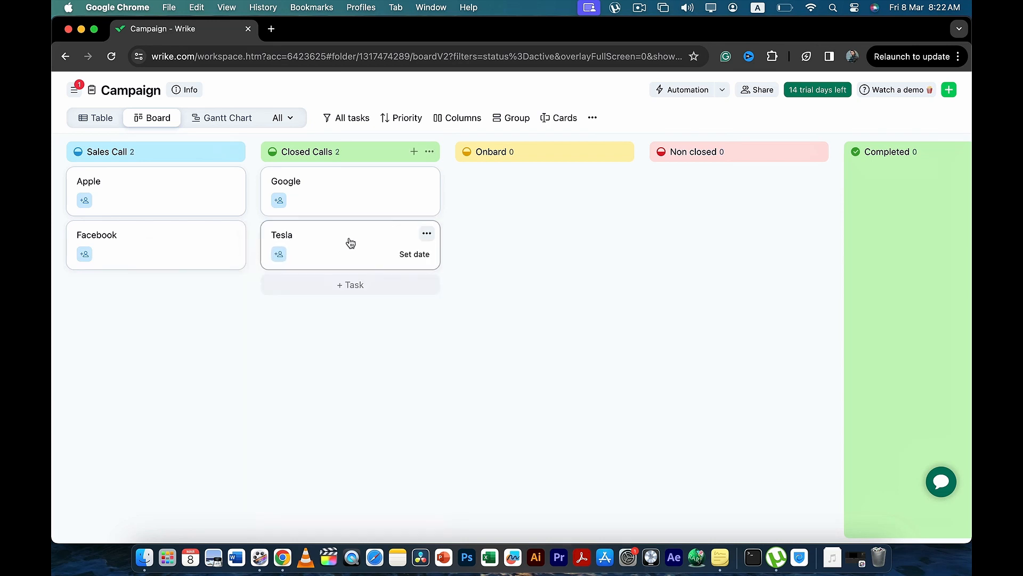
{"action": "left_click_drag", "start_coordinate": [350, 243], "coordinate": [521, 195]}
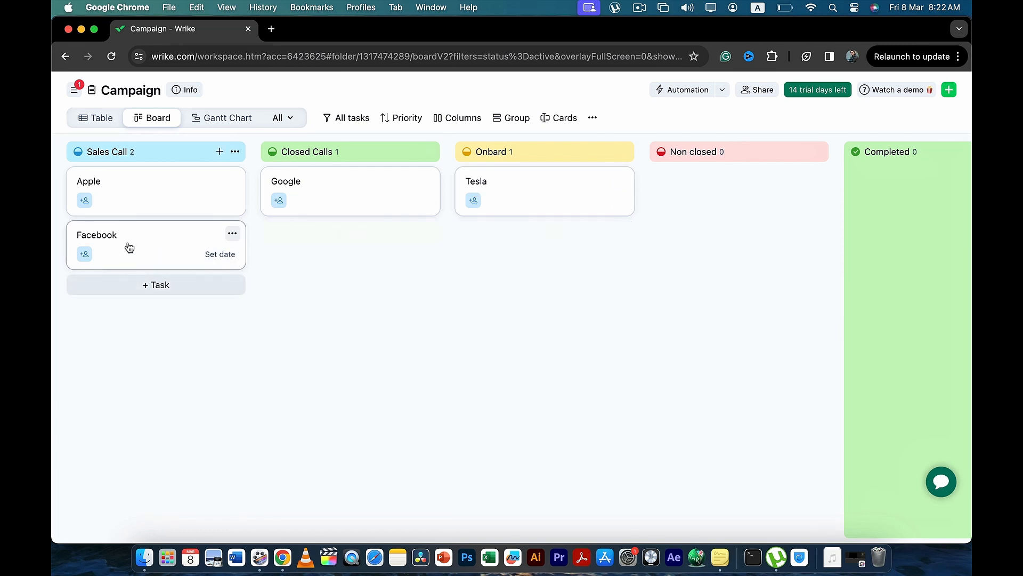
{"action": "left_click_drag", "start_coordinate": [129, 247], "coordinate": [328, 242]}
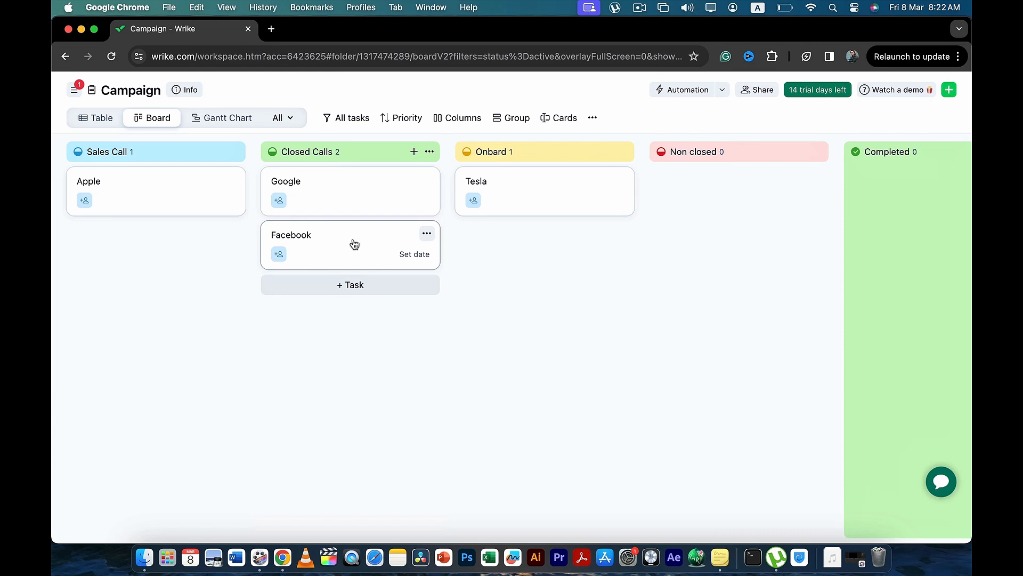
{"action": "left_click_drag", "start_coordinate": [354, 244], "coordinate": [737, 195]}
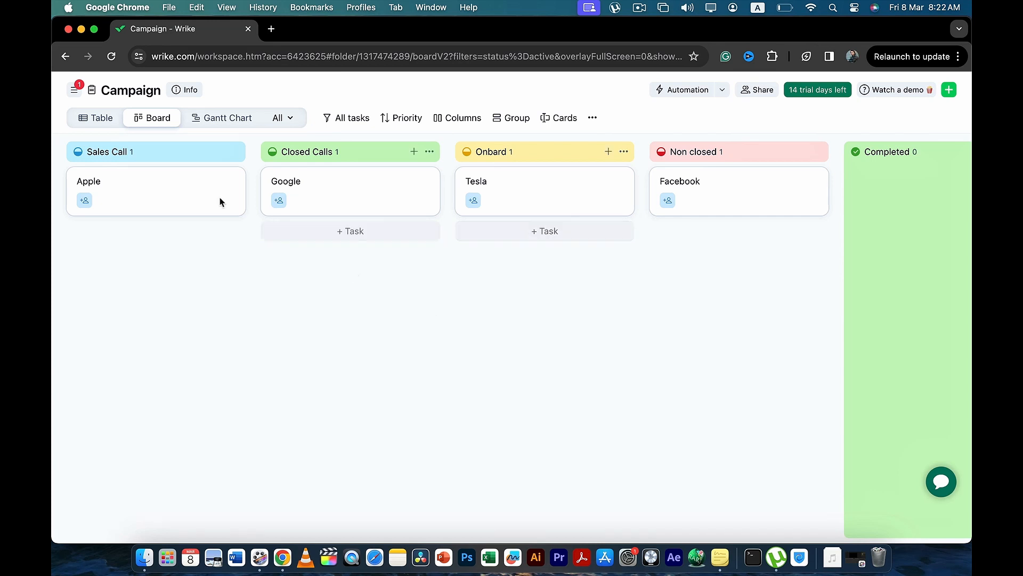
Review the Campaign tasks in the Table and Analytics views, and switch to the Calendar view.
{"action": "left_click", "coordinate": [95, 120]}
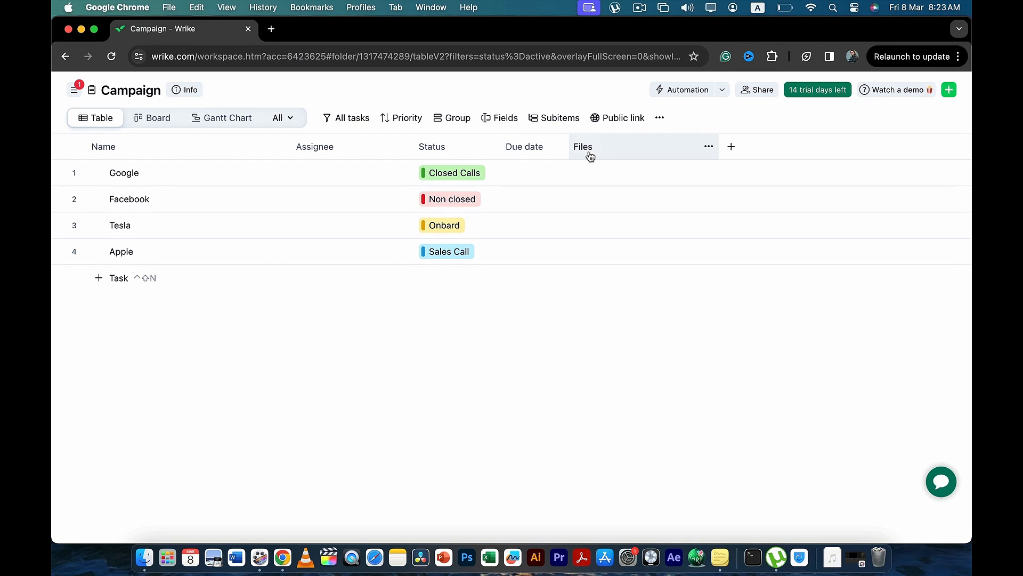
{"action": "left_click", "coordinate": [622, 149]}
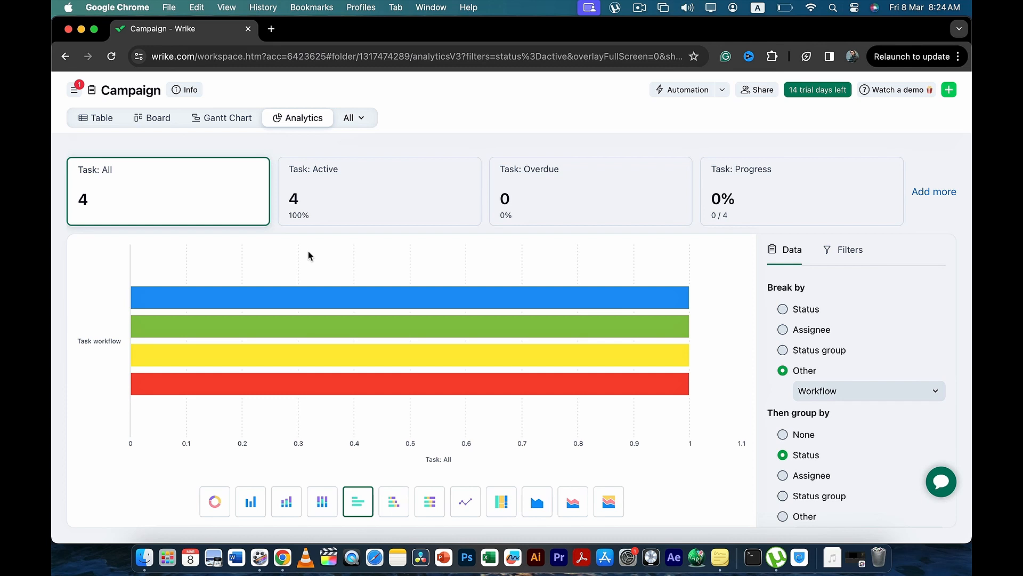
{"action": "left_click", "coordinate": [353, 118]}
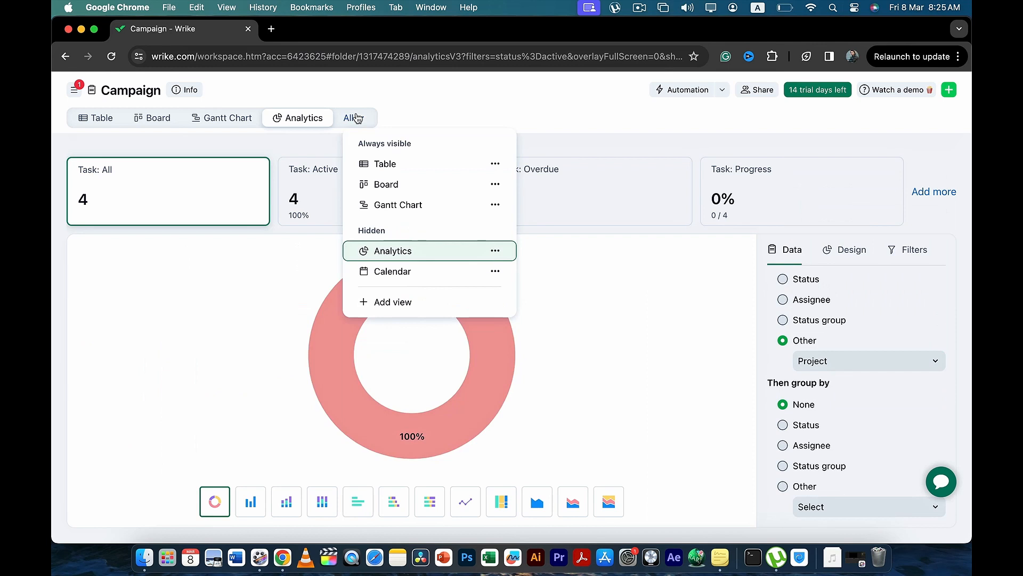
{"action": "left_click", "coordinate": [388, 276]}
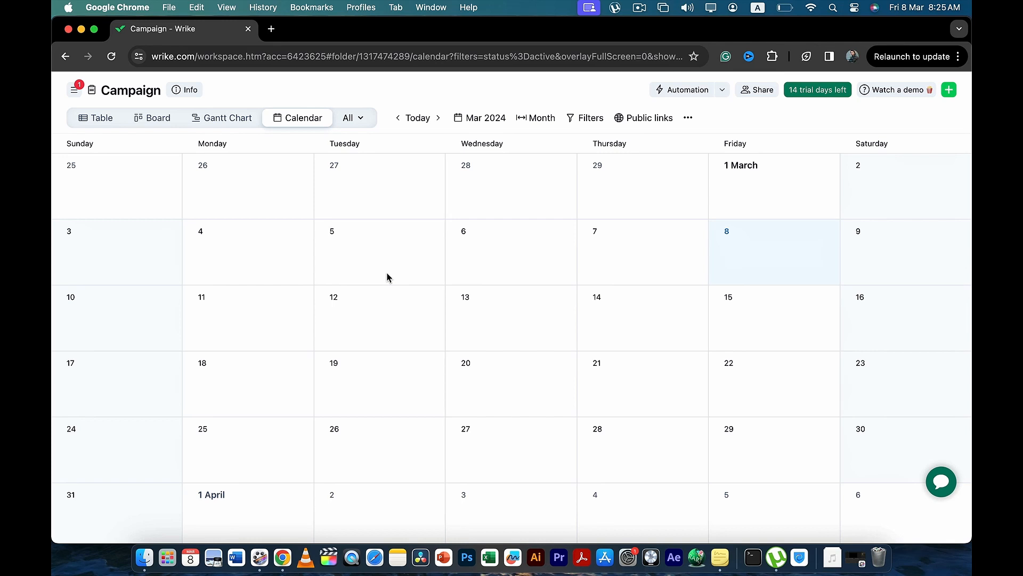
Create a task named "Another to sales to apple" on 12 March 2024 in the calendar.
{"action": "left_click", "coordinate": [350, 312]}
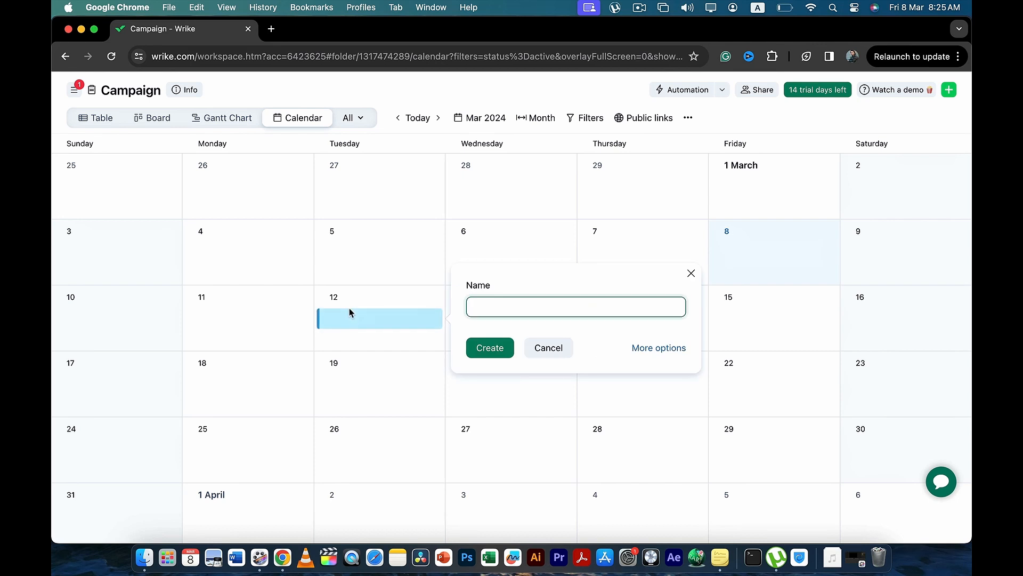
{"action": "type", "text": "Another to sales"}
{"action": "type", "text": "to applw"}
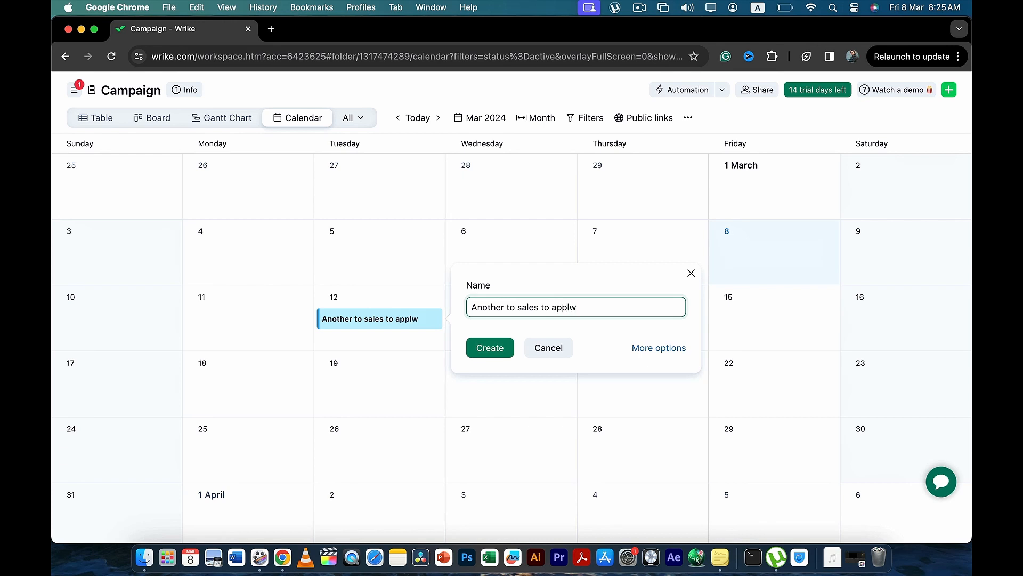
{"action": "key", "text": "BackSpace"}
{"action": "type", "text": "e"}
{"action": "left_click", "coordinate": [487, 347]}
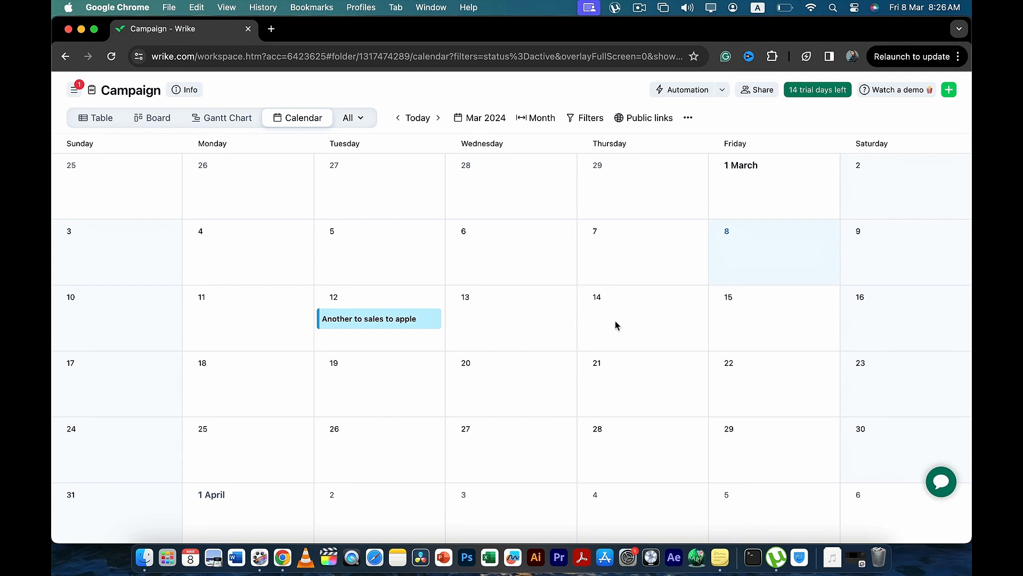
Switch the Campaign project back to the Table view to check the task list.
{"action": "left_click", "coordinate": [353, 118]}
{"action": "left_click", "coordinate": [355, 120]}
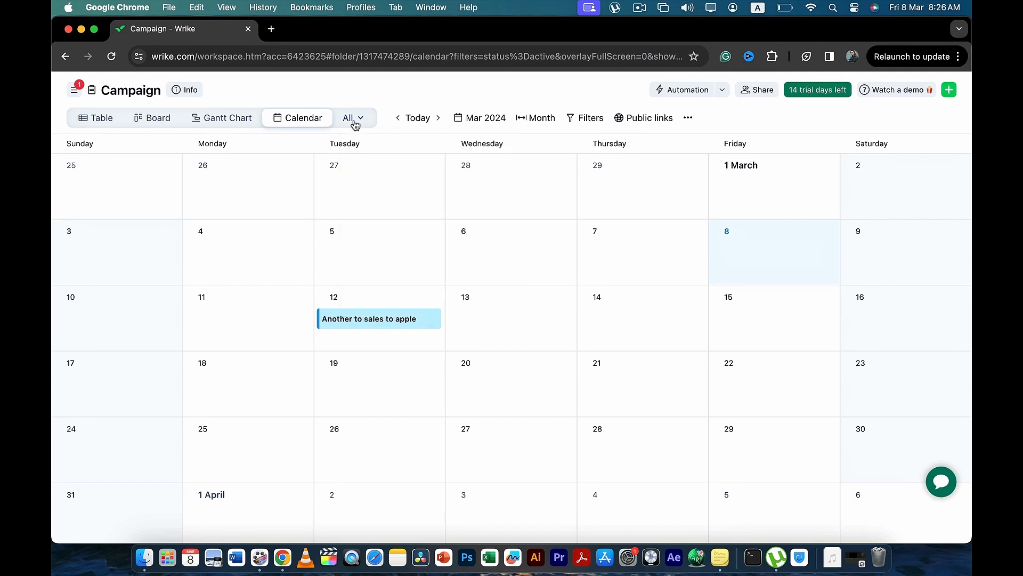
{"action": "left_click", "coordinate": [107, 123]}
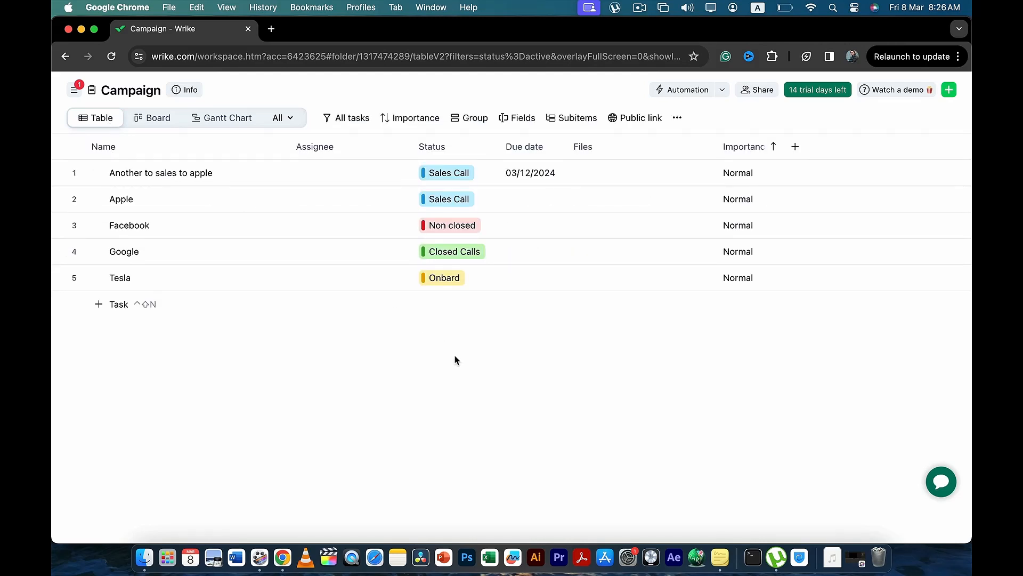
Look through the workspace navigation and getting-started checklist, and open the invitation for new members.
{"action": "mouse_move", "coordinate": [54, 346]}
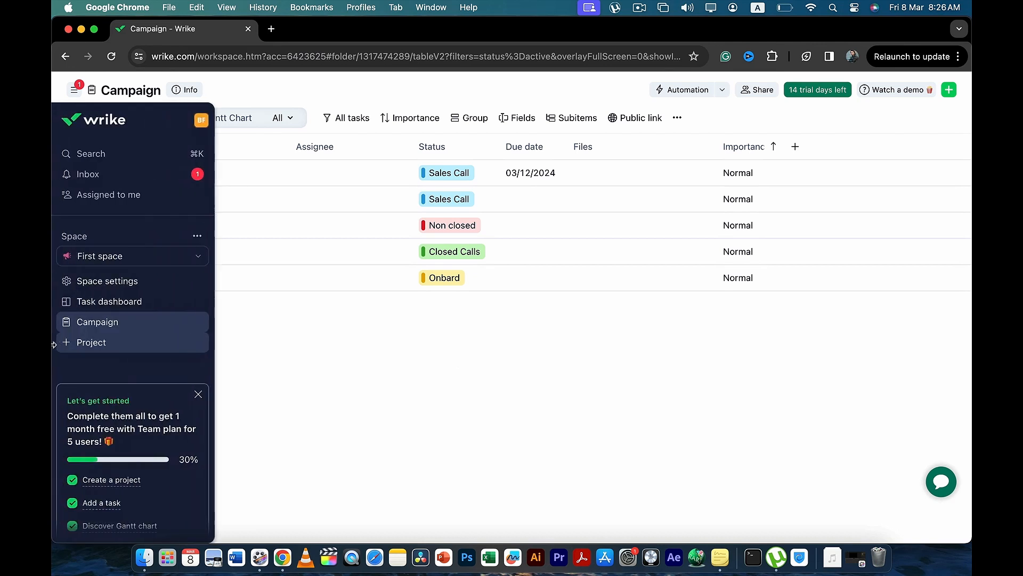
{"action": "scroll", "coordinate": [91, 344], "scroll_direction": "down", "scroll_amount": 5}
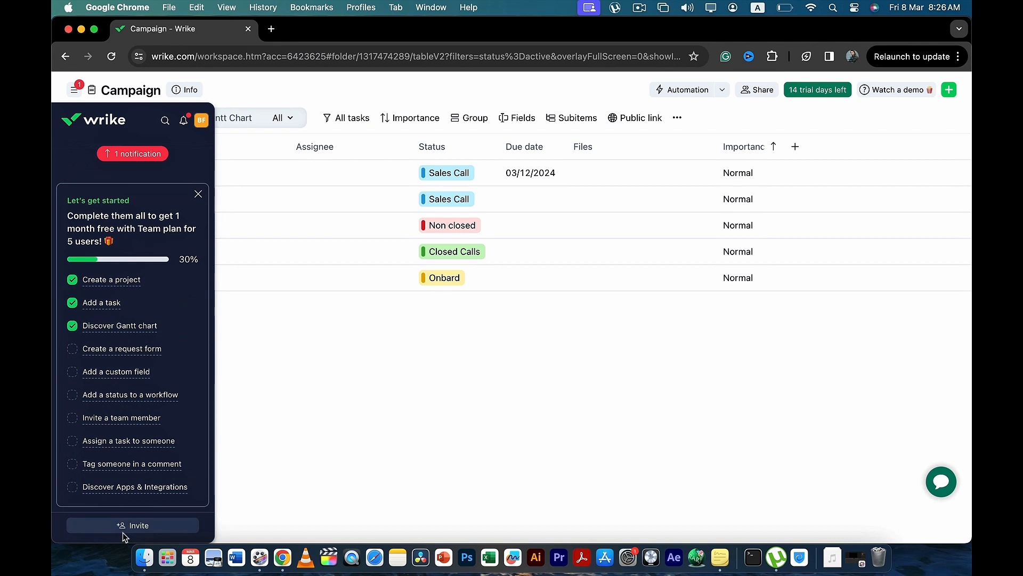
{"action": "left_click", "coordinate": [123, 527]}
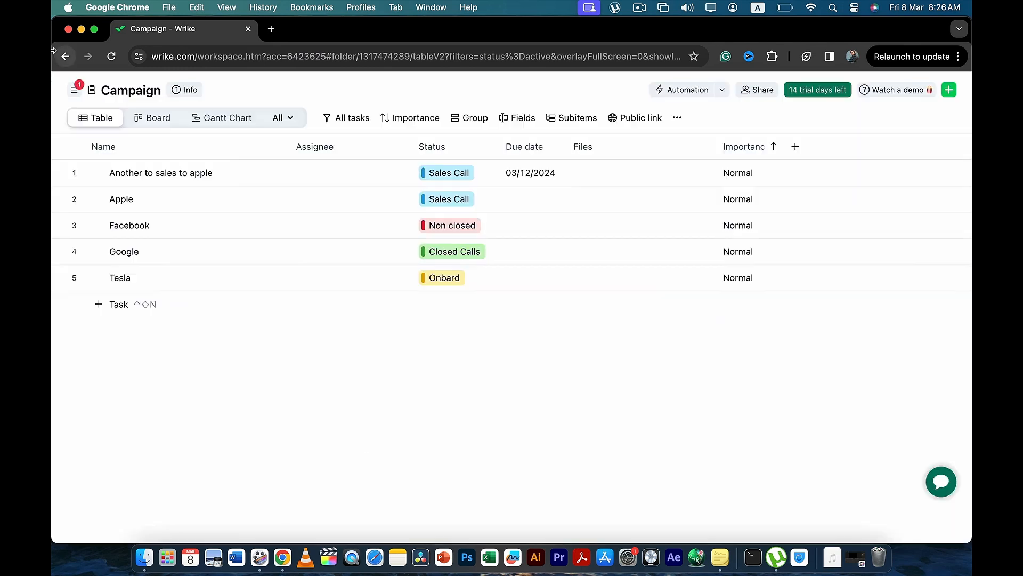
{"action": "mouse_move", "coordinate": [53, 141]}
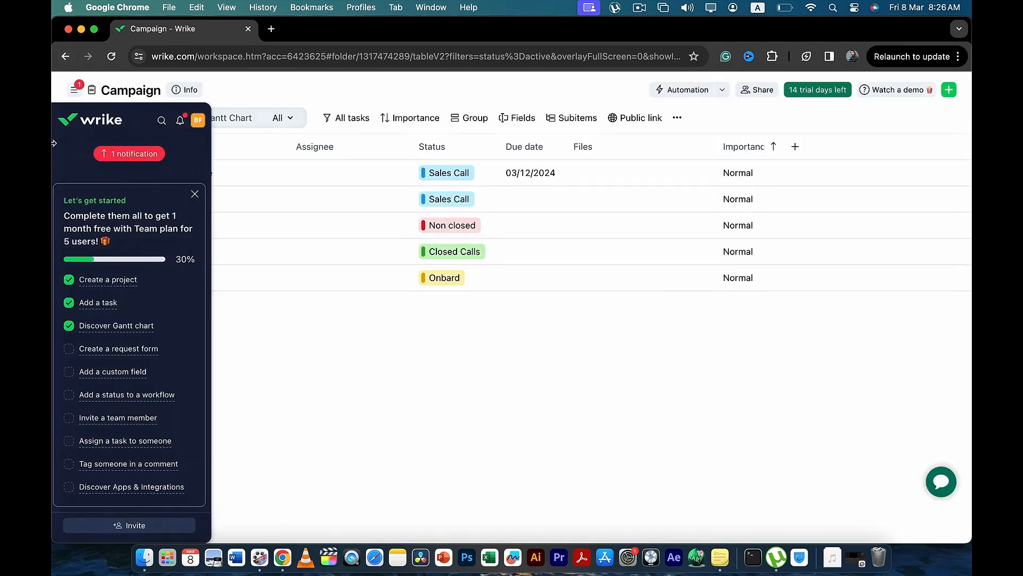